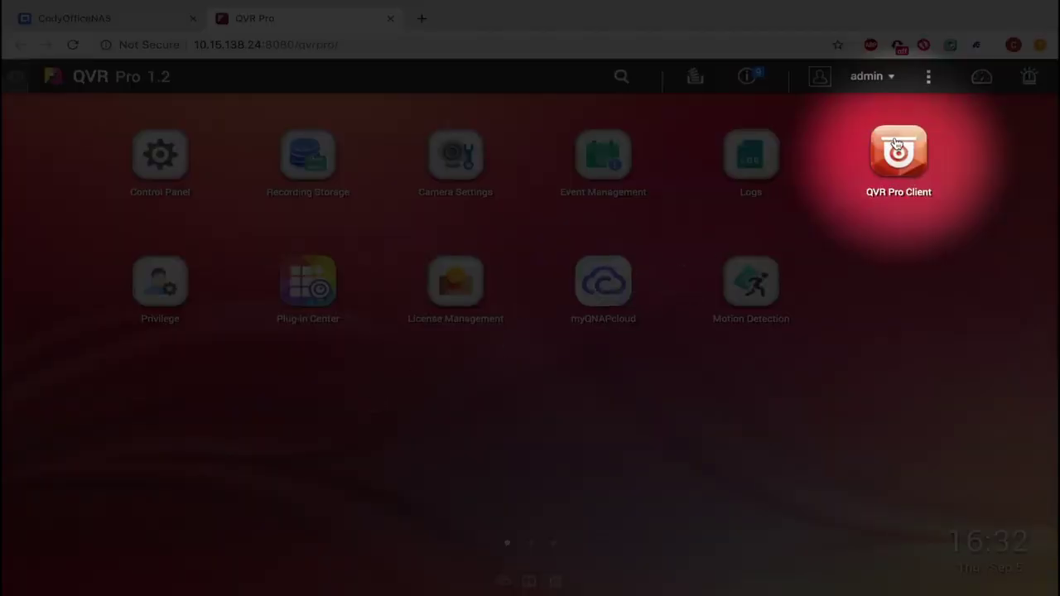
Open QVR Pro and bring up the stream and recording settings of the VIVOTEK_FD9171-H camera for editing.
click(896, 145)
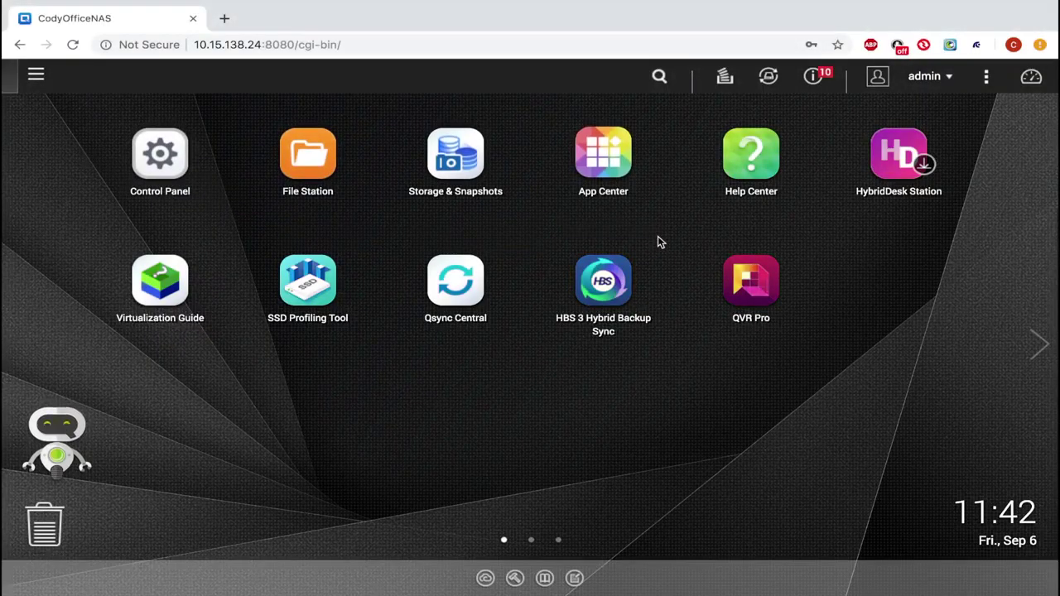
click(735, 285)
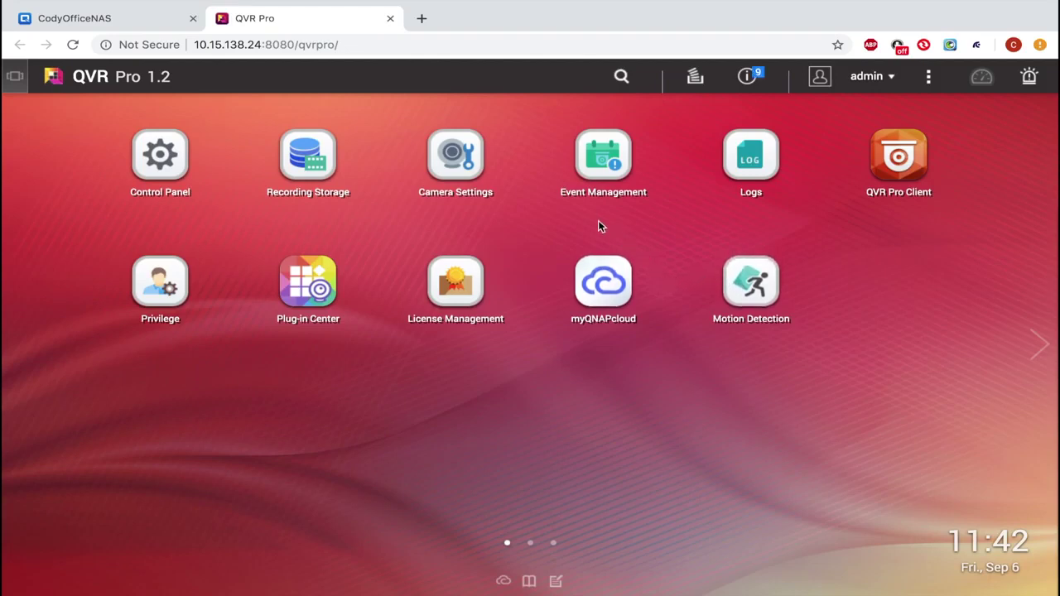
click(468, 170)
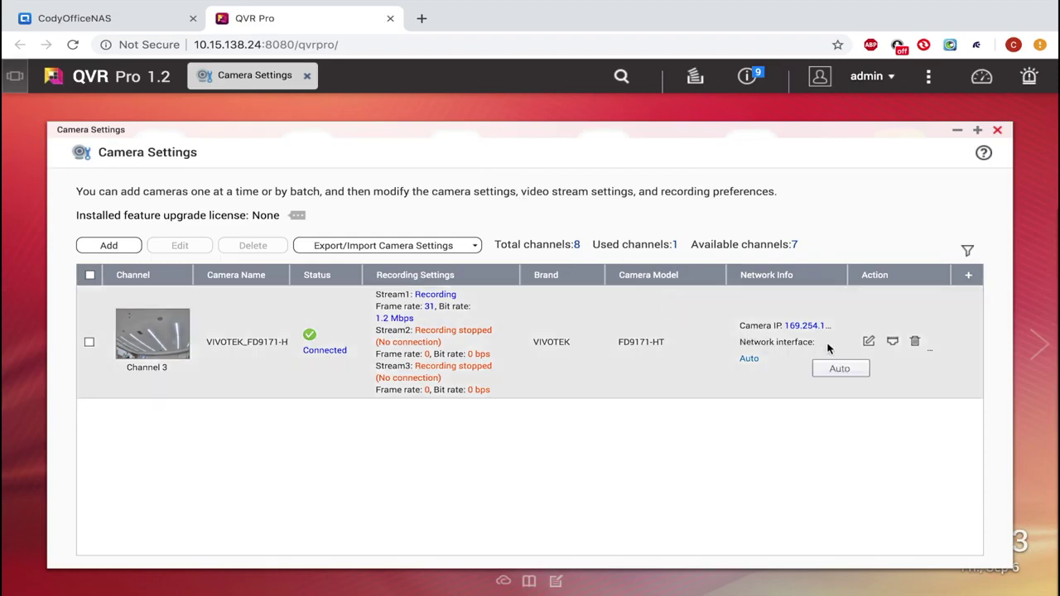
click(869, 343)
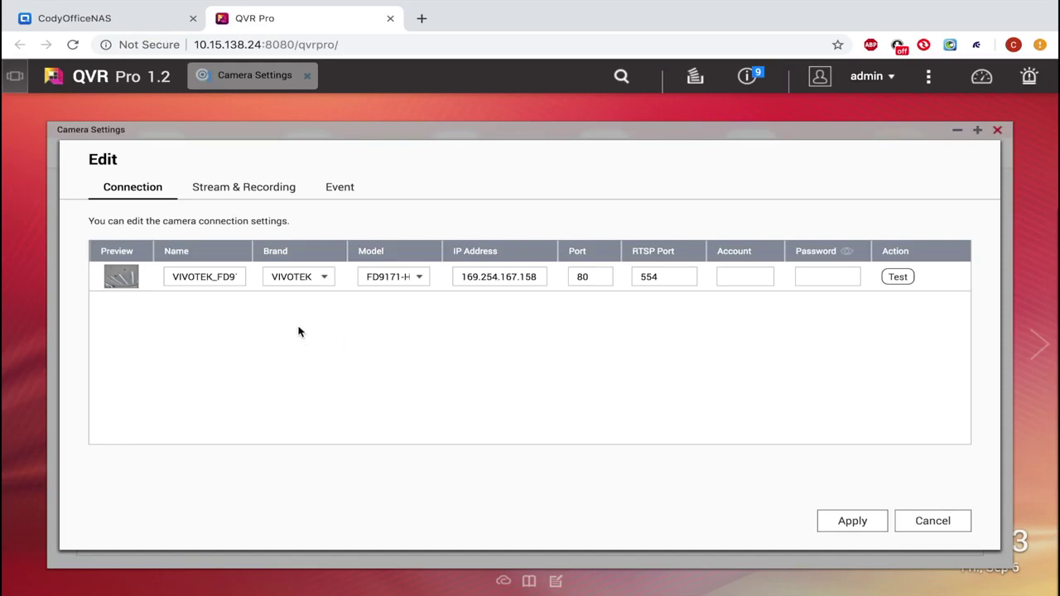
click(253, 195)
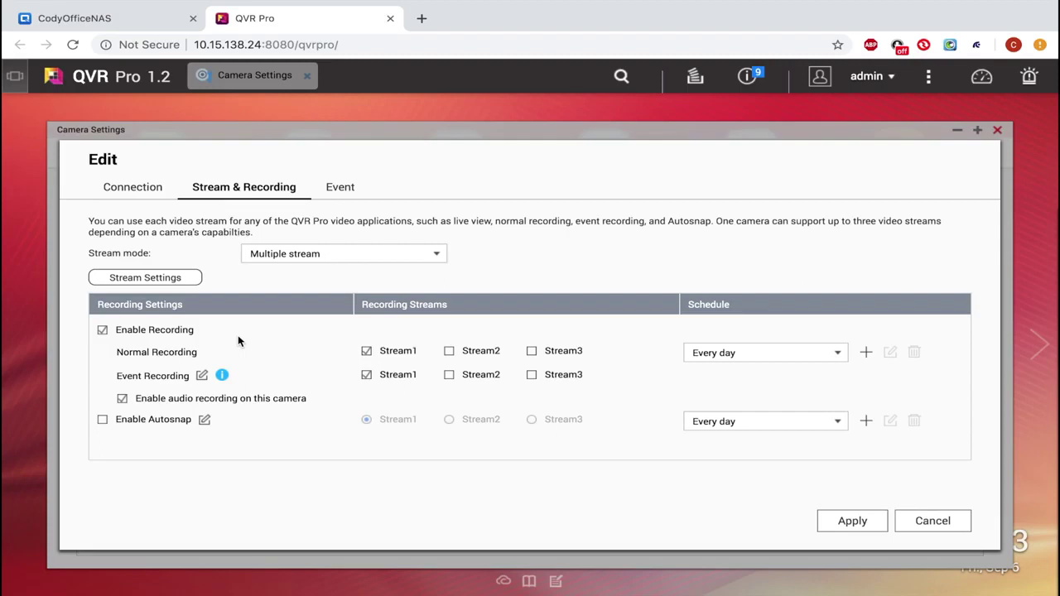
Review the resolution and frame rate settings of Stream1 in the camera's stream settings without applying changes.
click(176, 281)
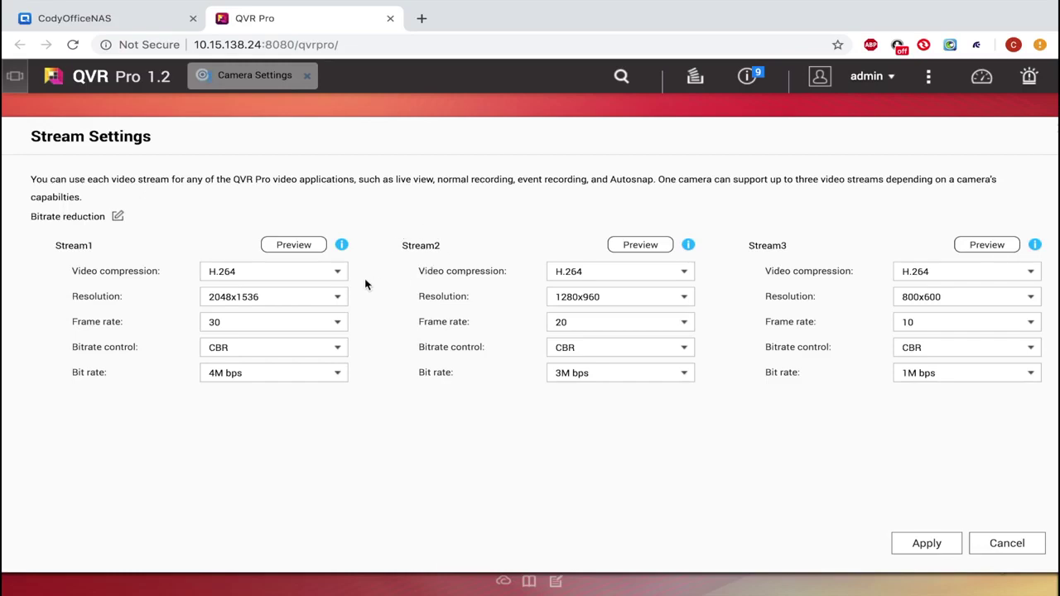
click(337, 298)
click(338, 299)
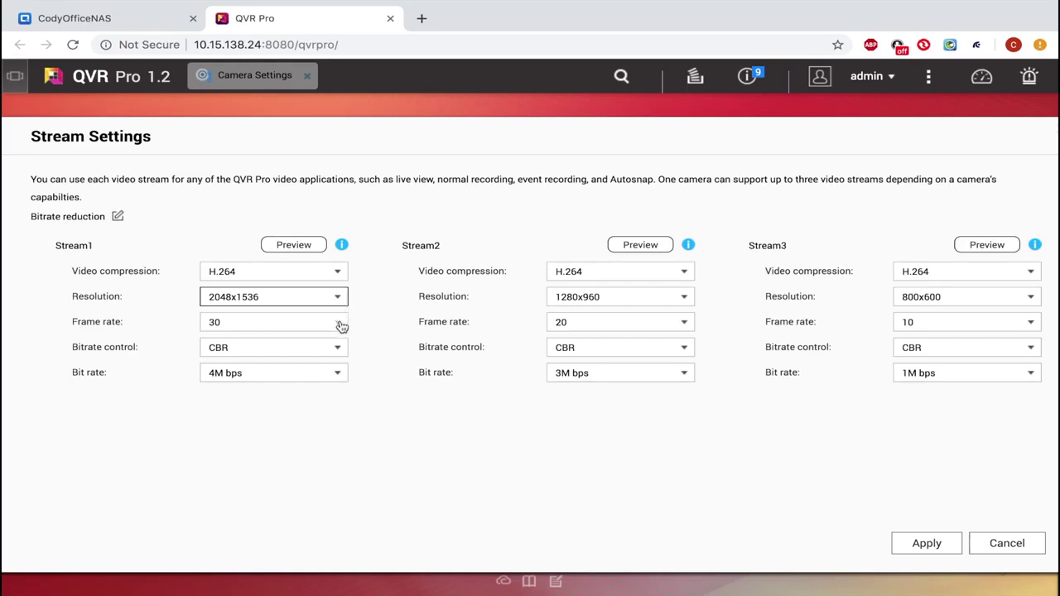
click(339, 323)
click(340, 325)
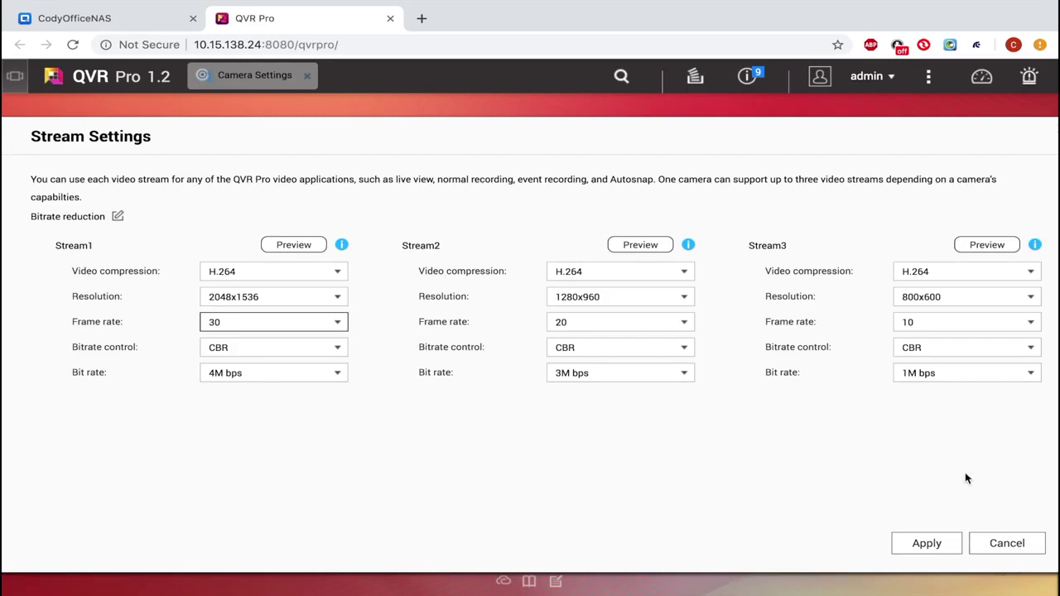
click(993, 549)
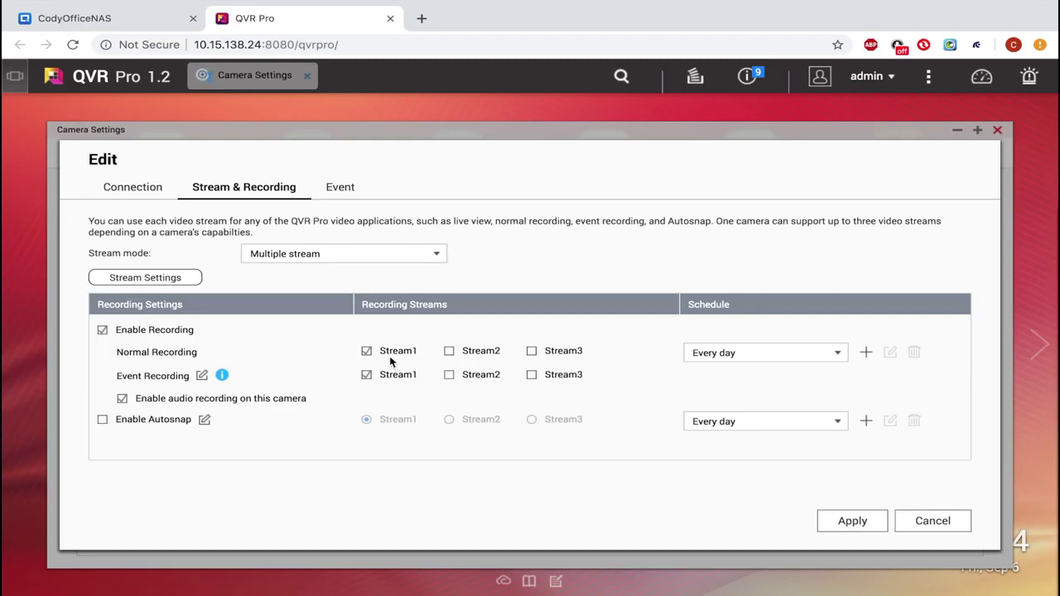
Set normal recording to Stream2 instead of Stream1, and apply the camera settings after checking the event pre- and post-recording times.
click(366, 351)
click(448, 352)
click(201, 377)
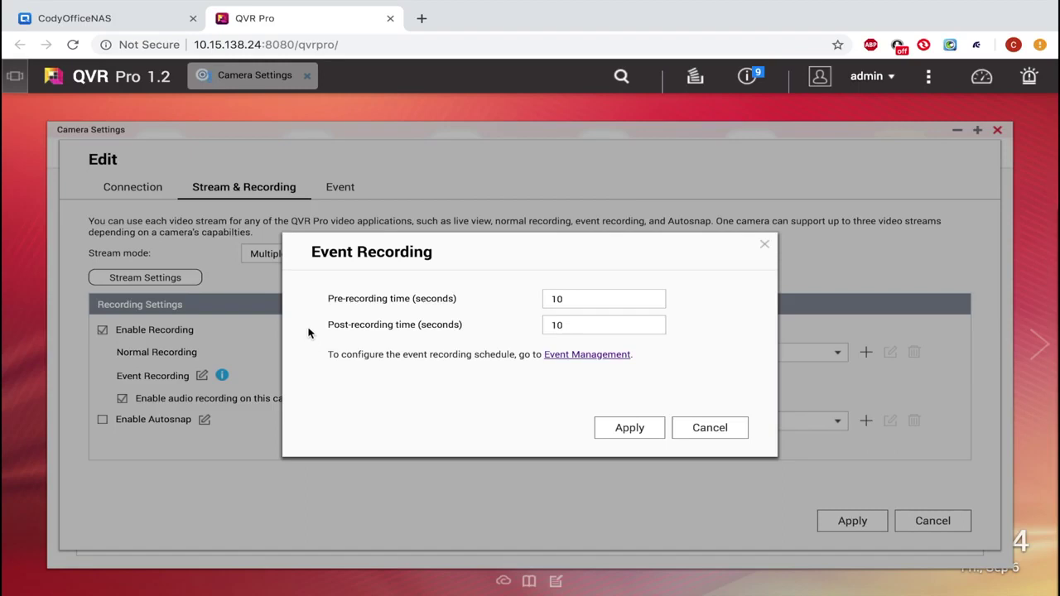
click(568, 299)
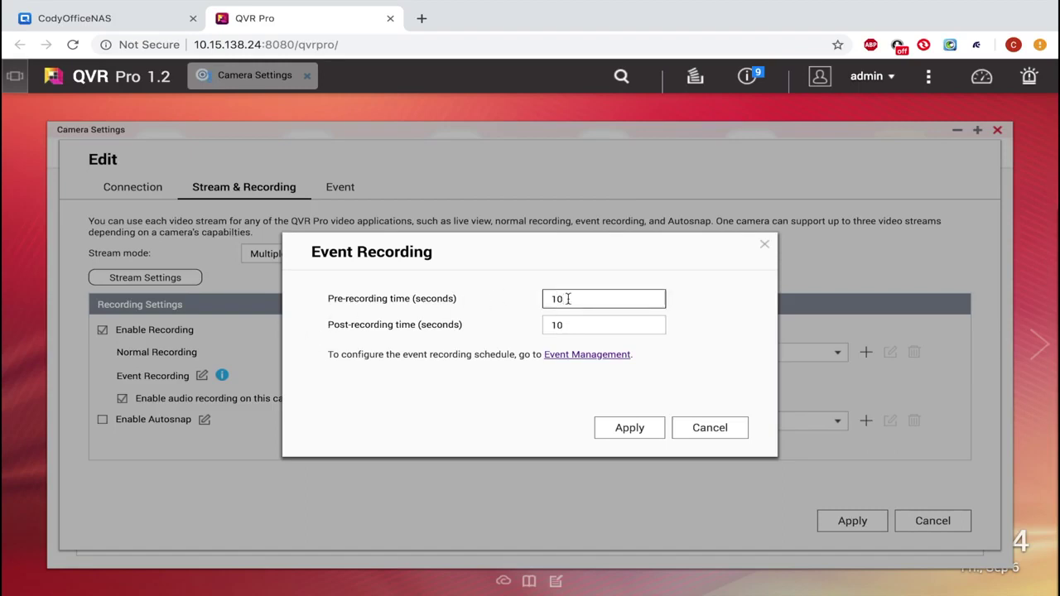
click(568, 325)
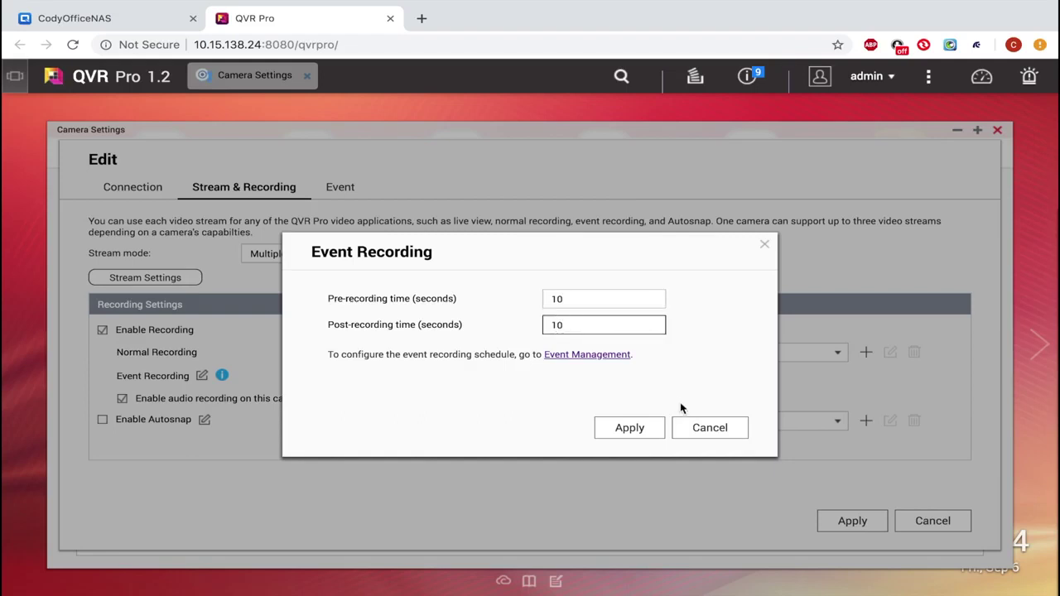
click(696, 428)
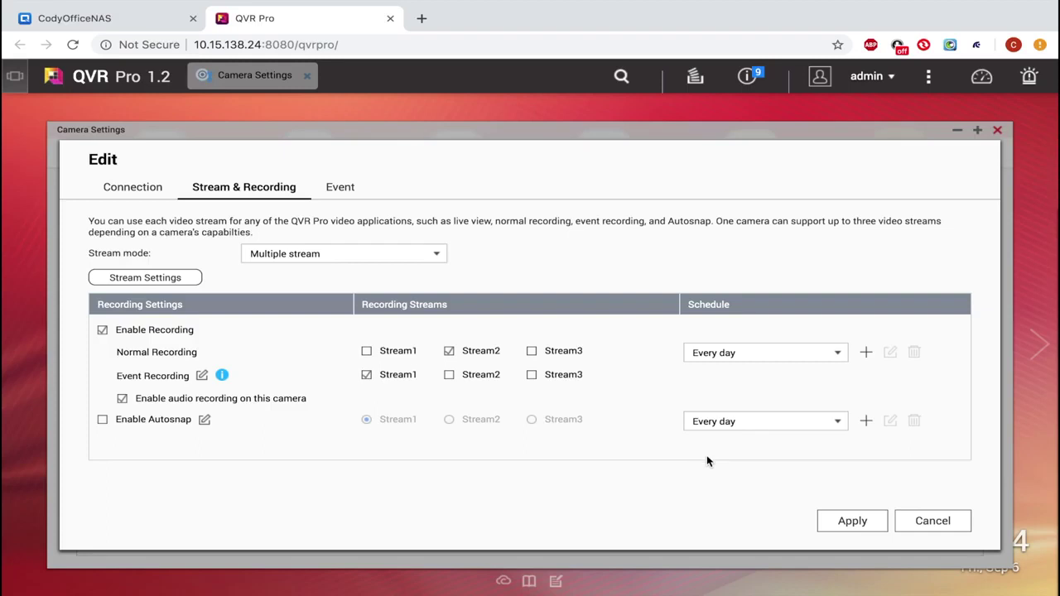
click(850, 521)
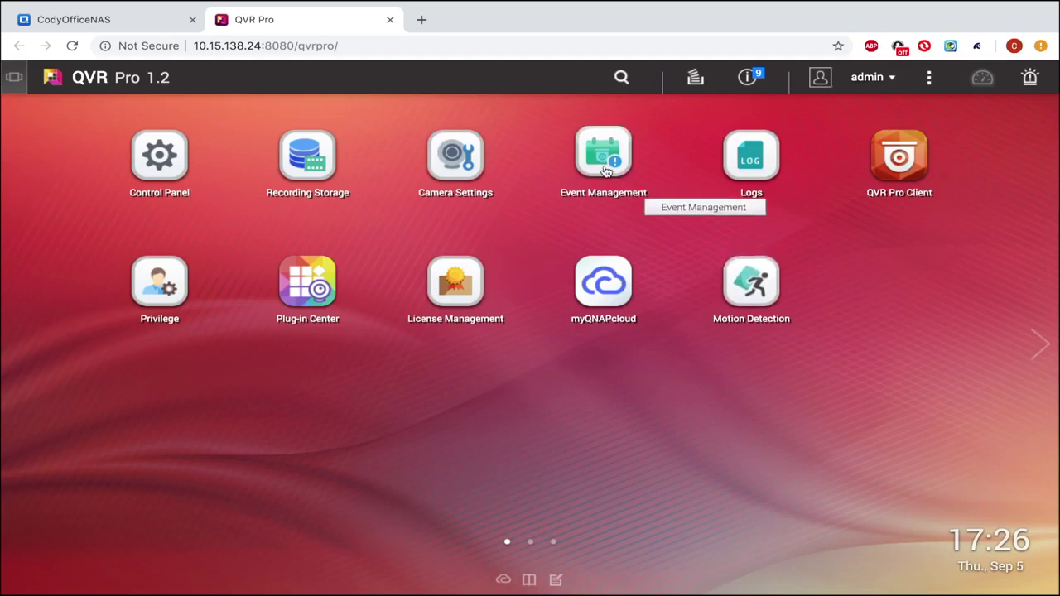
Start a new rule in Event Management, keeping the name Rule and the Every day schedule.
click(632, 192)
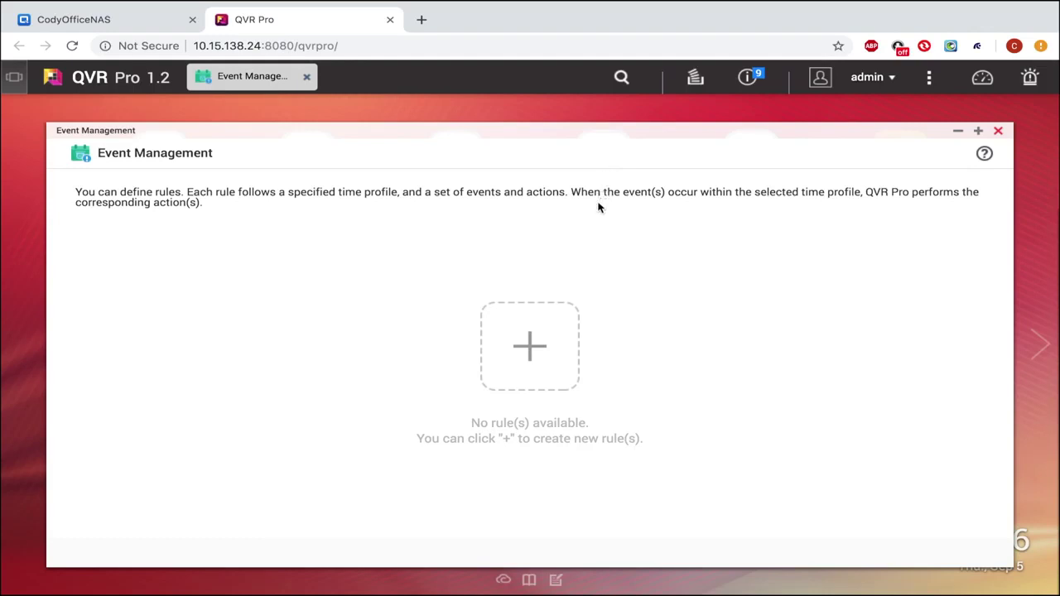
click(549, 344)
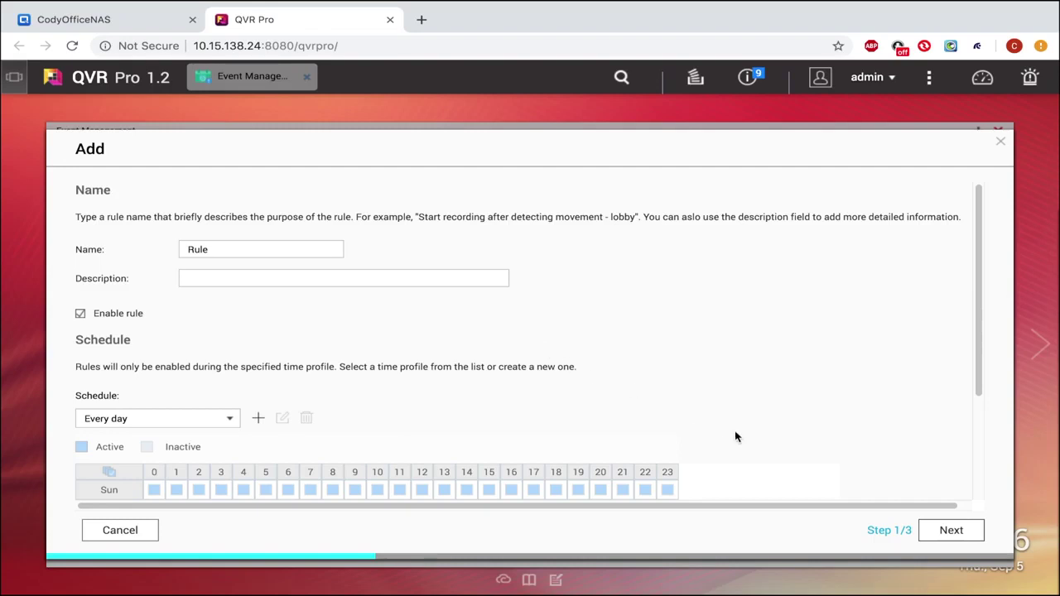
click(950, 539)
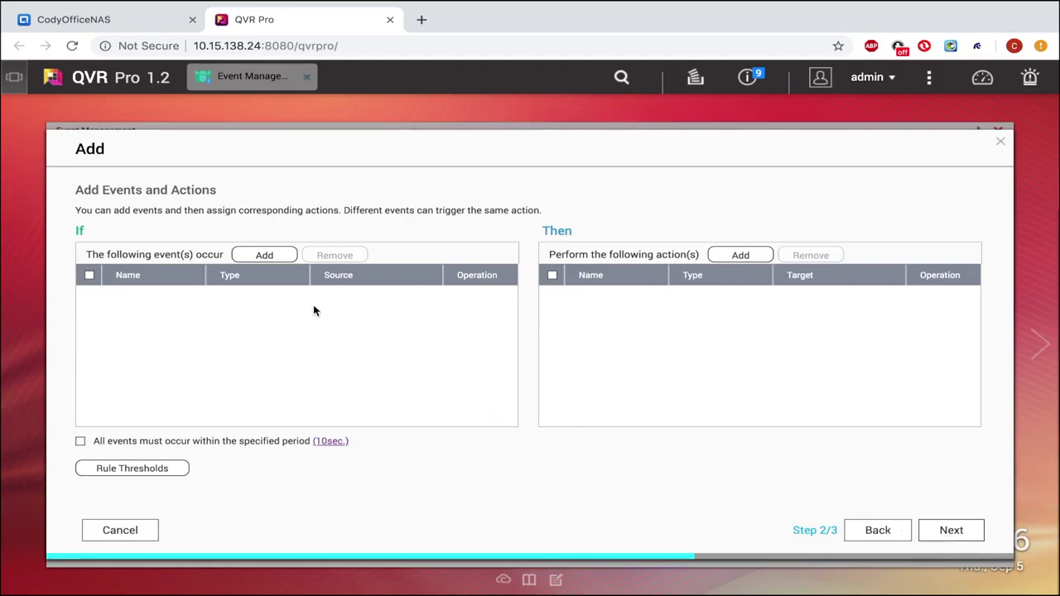
Add a Motion Detection event to the rule with the VIVOTEK_FD9171-HT camera as its source.
click(280, 256)
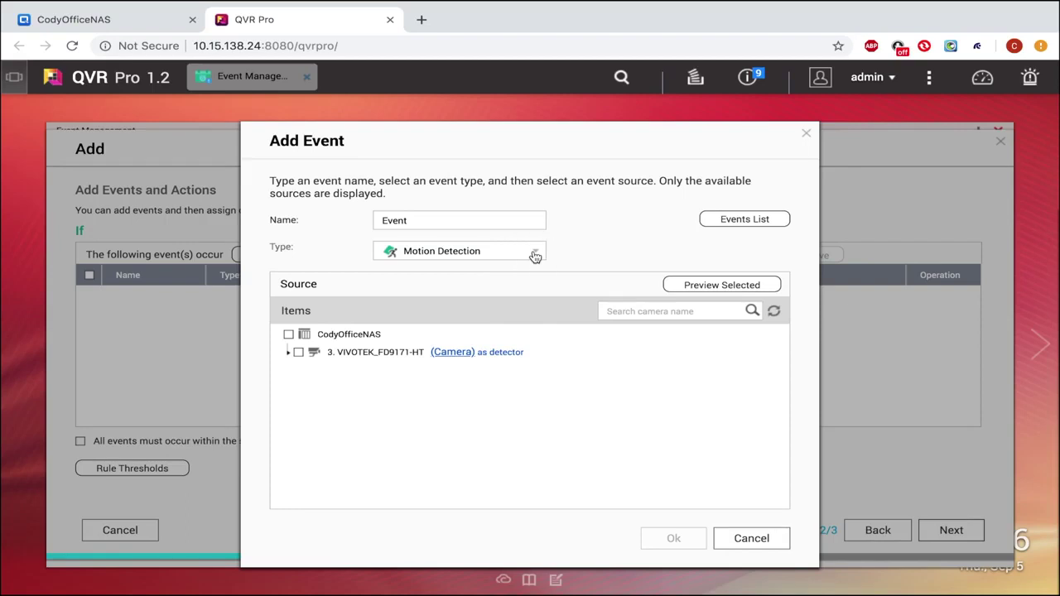
click(535, 257)
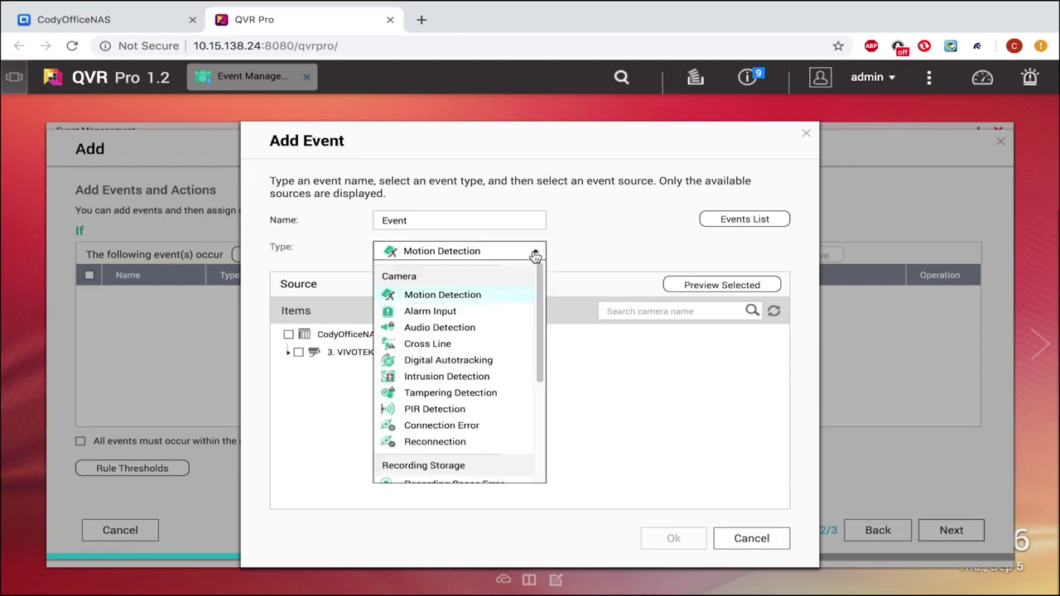
click(496, 295)
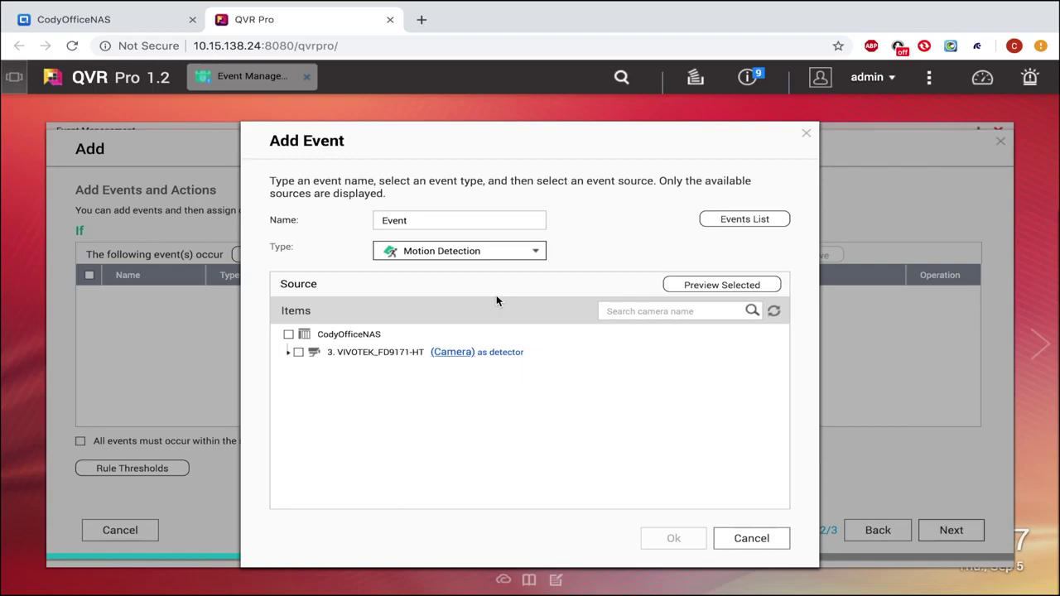
click(299, 352)
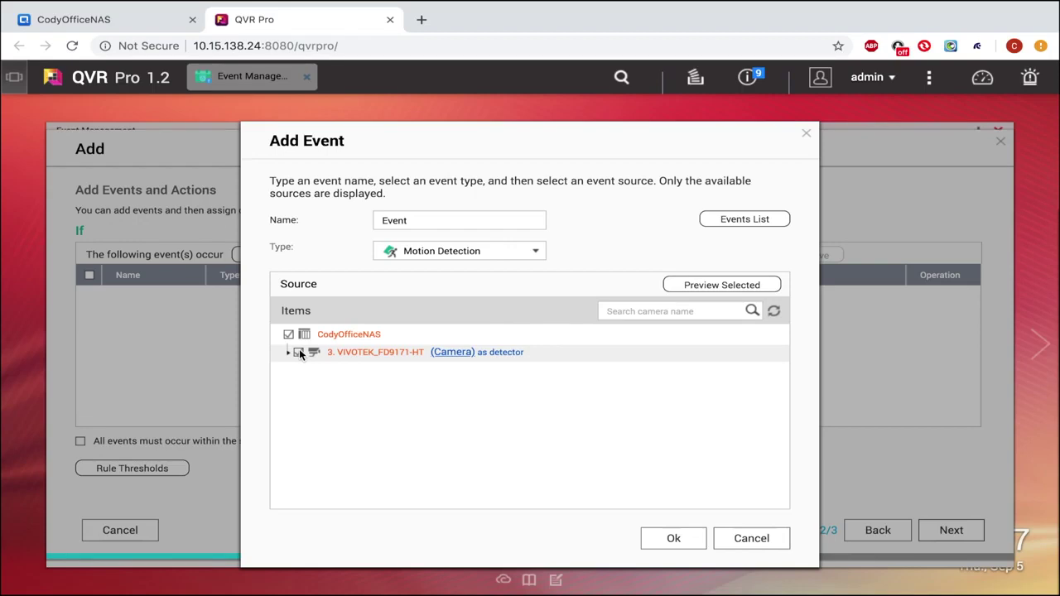
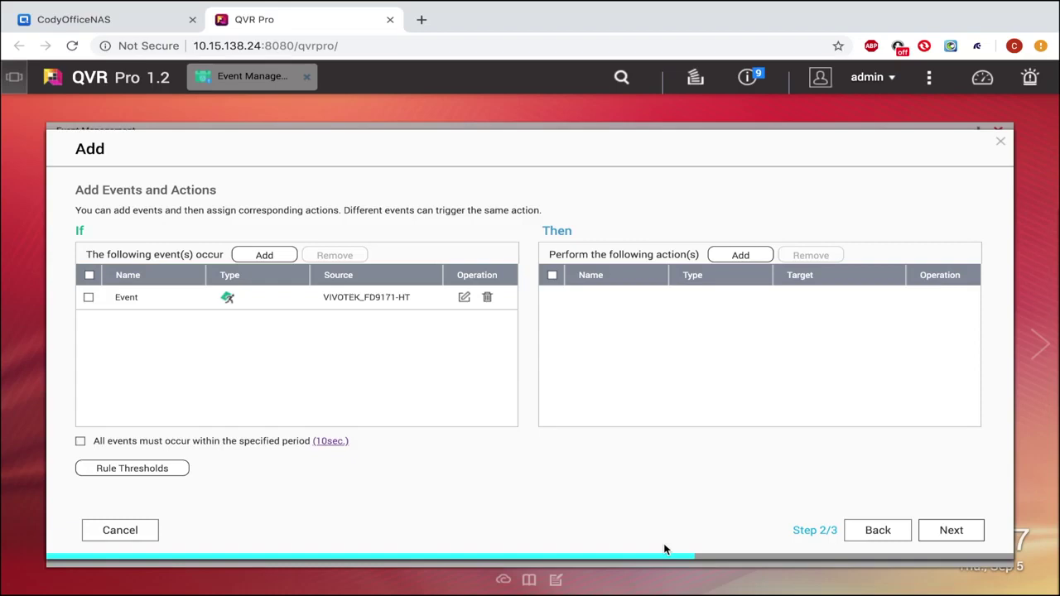
Add an Event Recording action to the rule with the VIVOTEK_FD9171-HT camera as its target.
click(736, 256)
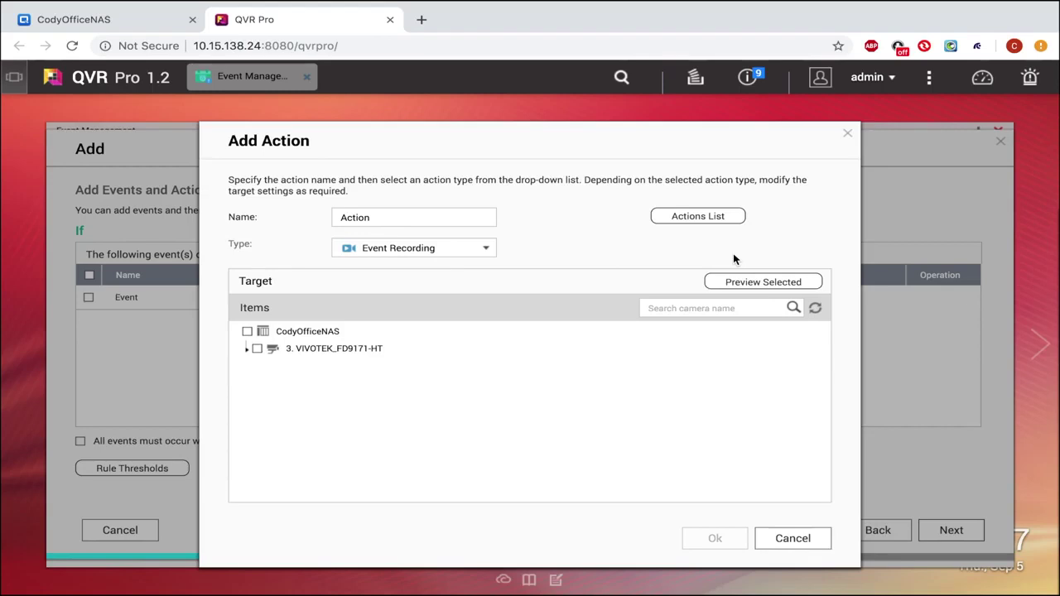
click(492, 251)
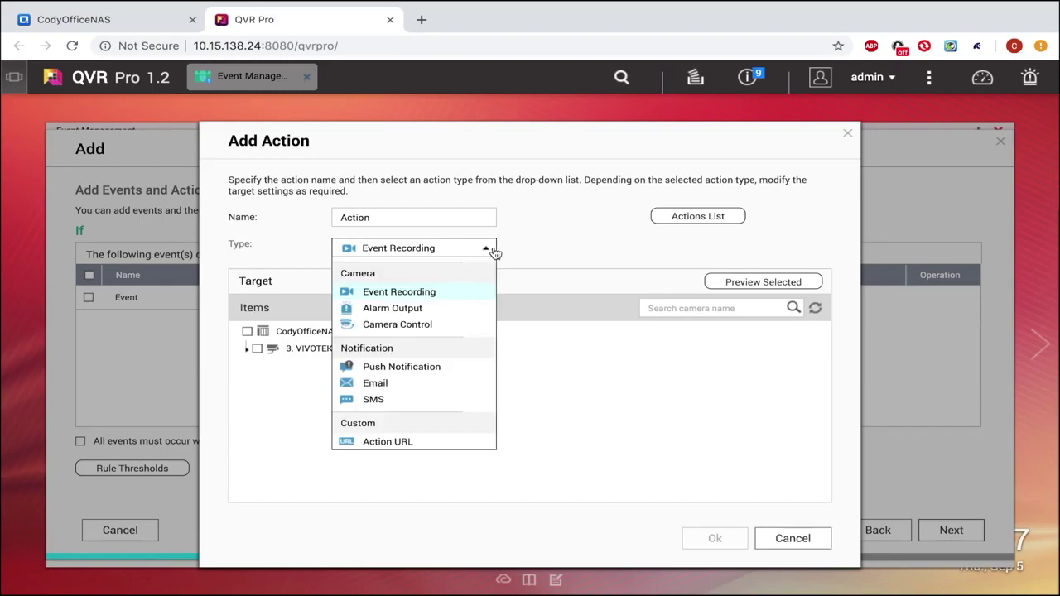
click(448, 293)
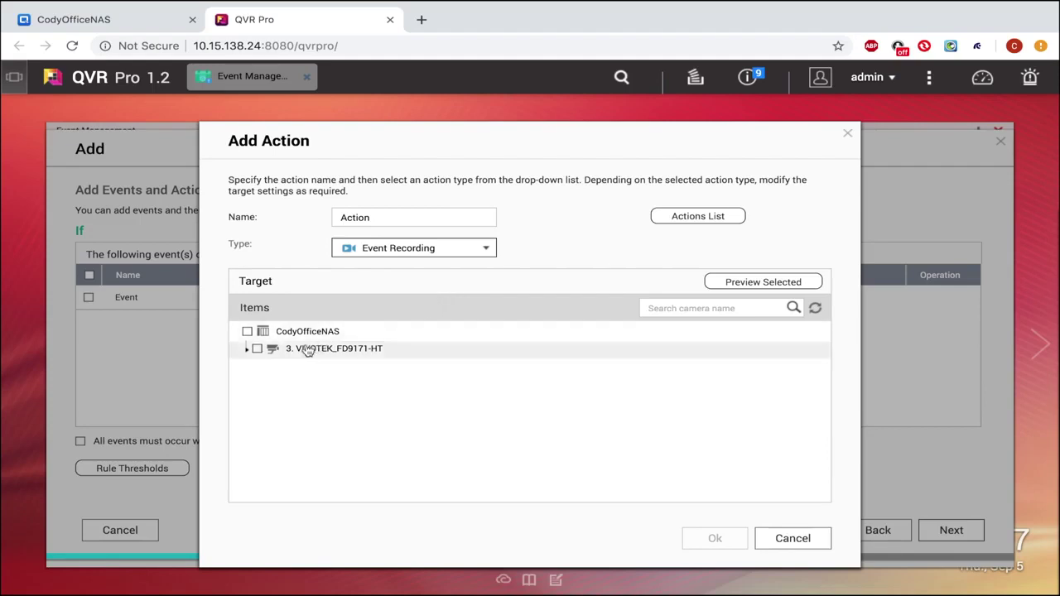
click(258, 349)
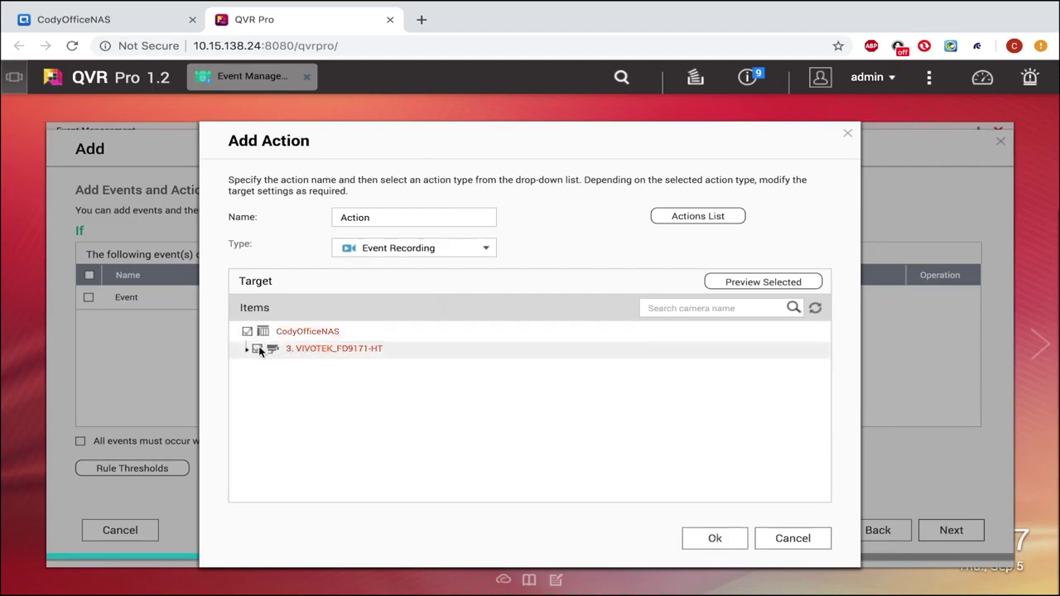
click(714, 539)
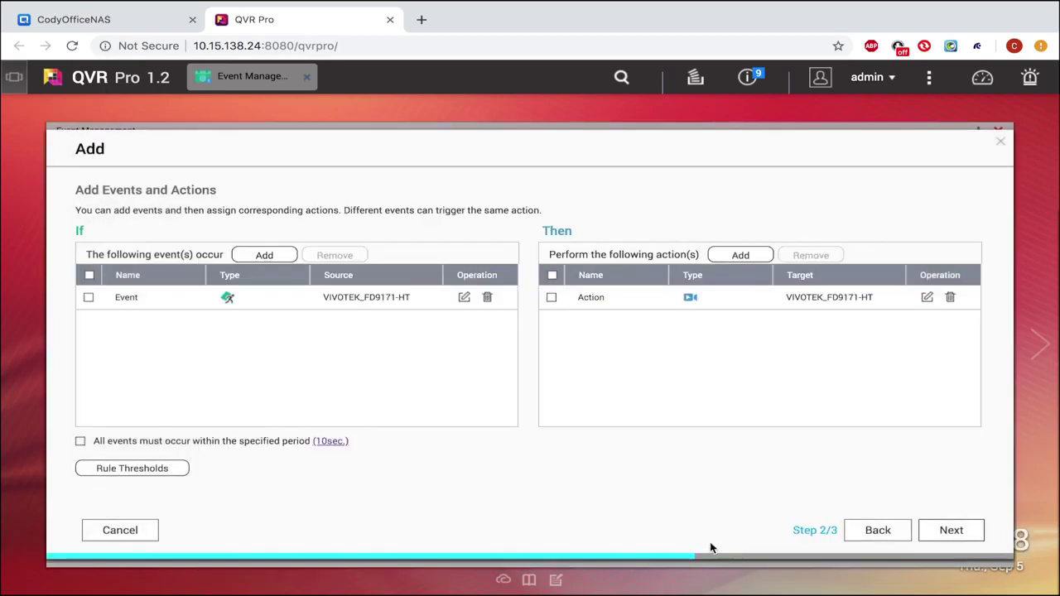
Apply the rule thresholds at 10 seconds each and finish adding the rule.
click(170, 470)
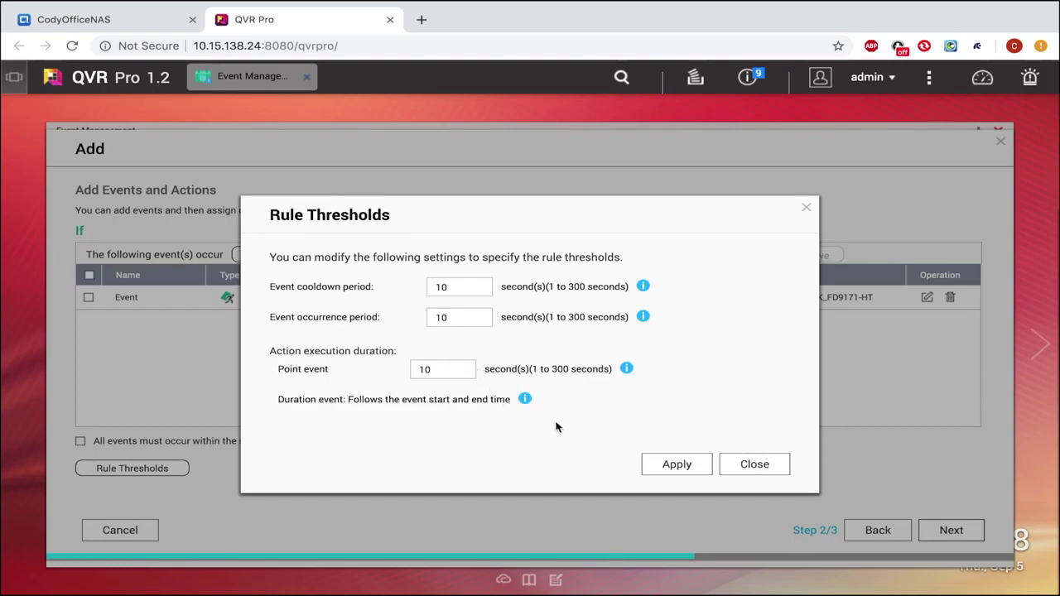
click(672, 465)
click(948, 530)
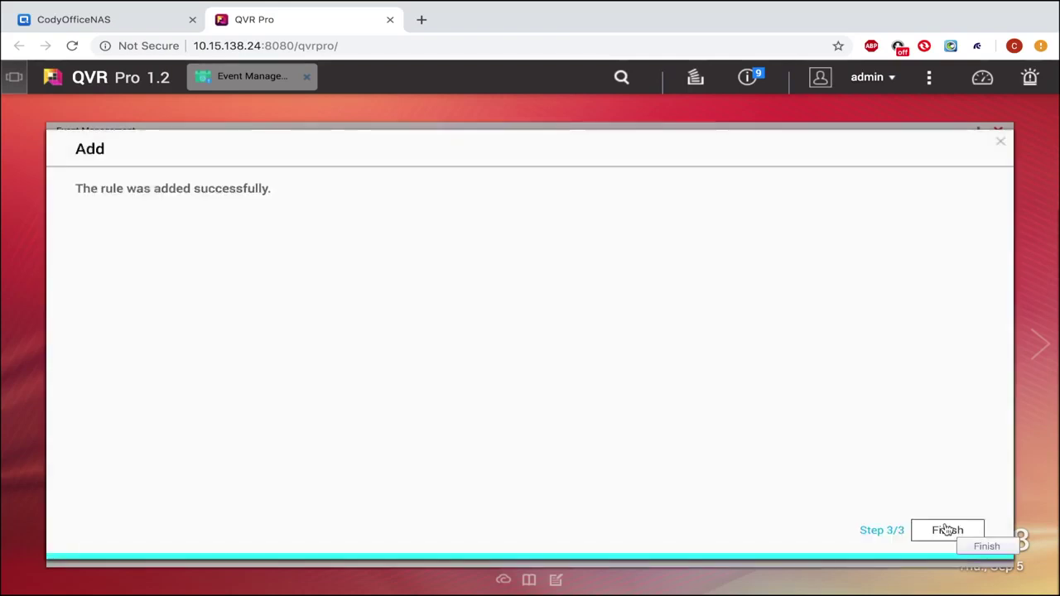
click(948, 530)
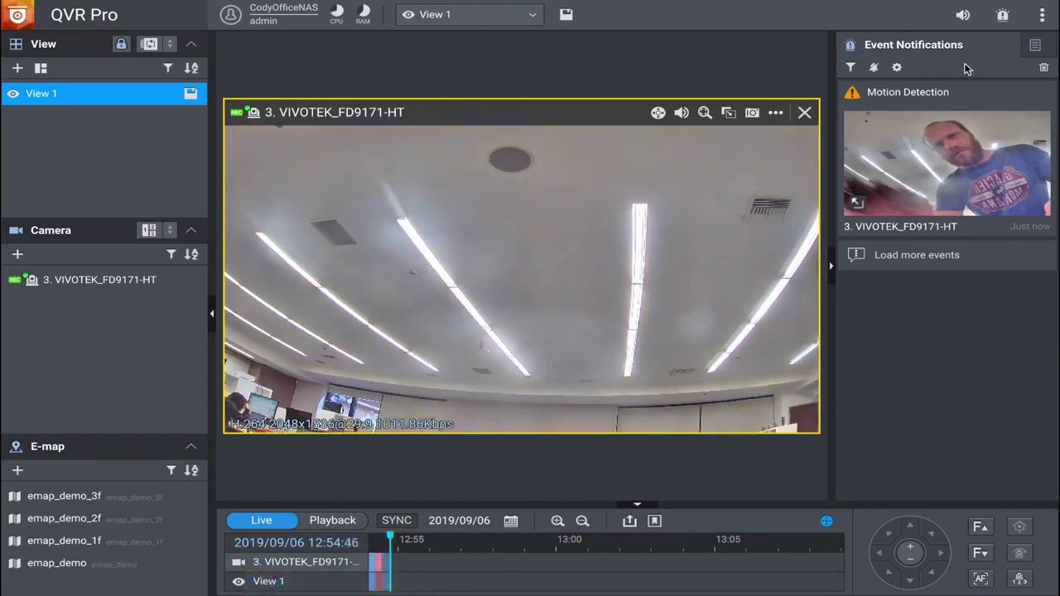
Switch from QVR Pro Client to the QVR Pro page in Chrome and open the Event Management rule list.
mouse_move(955, 96)
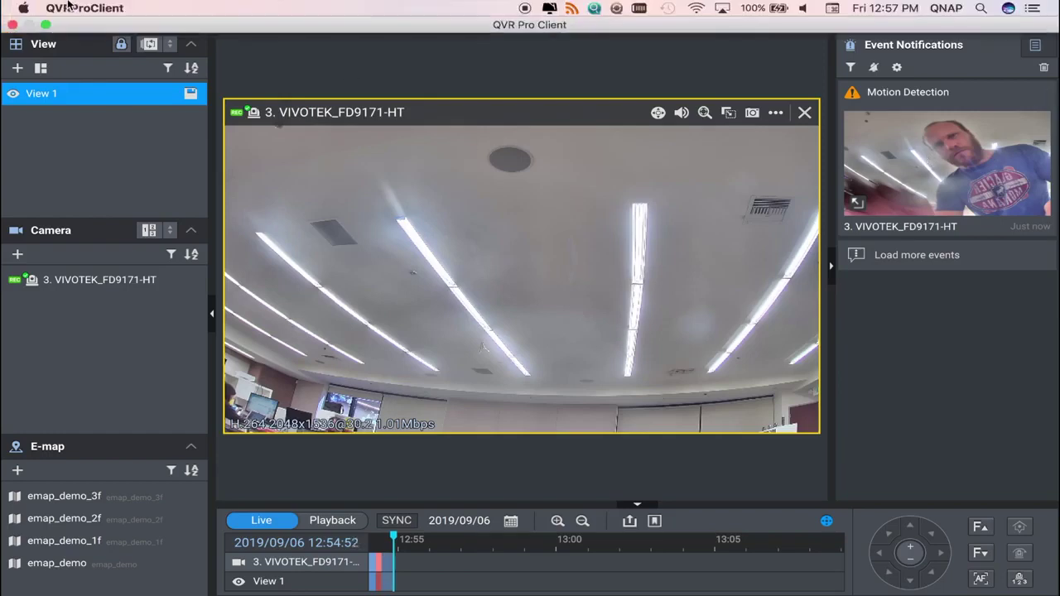
click(46, 24)
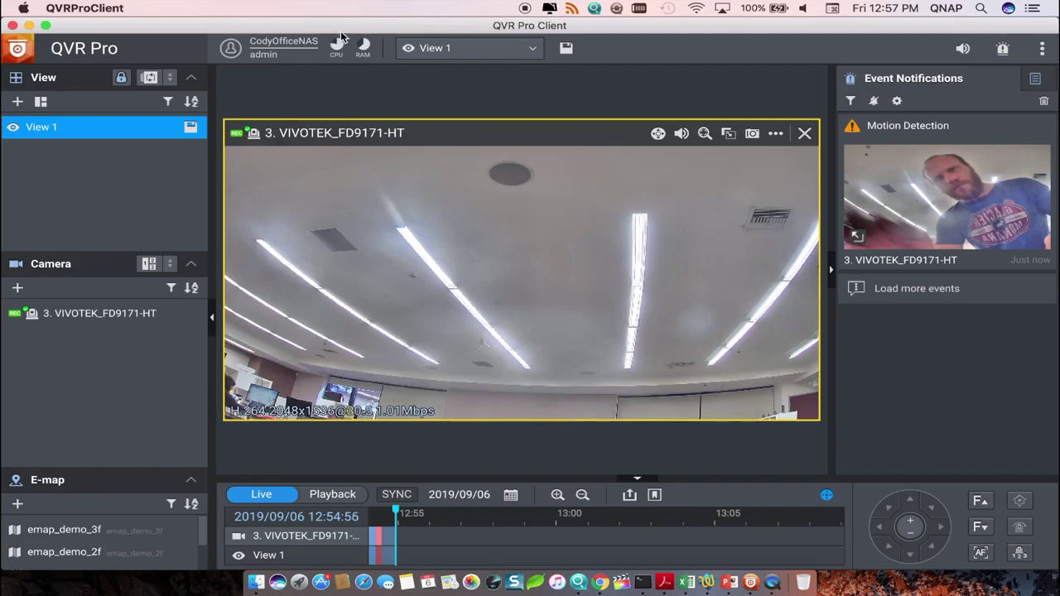
key(ctrl+Up)
click(432, 244)
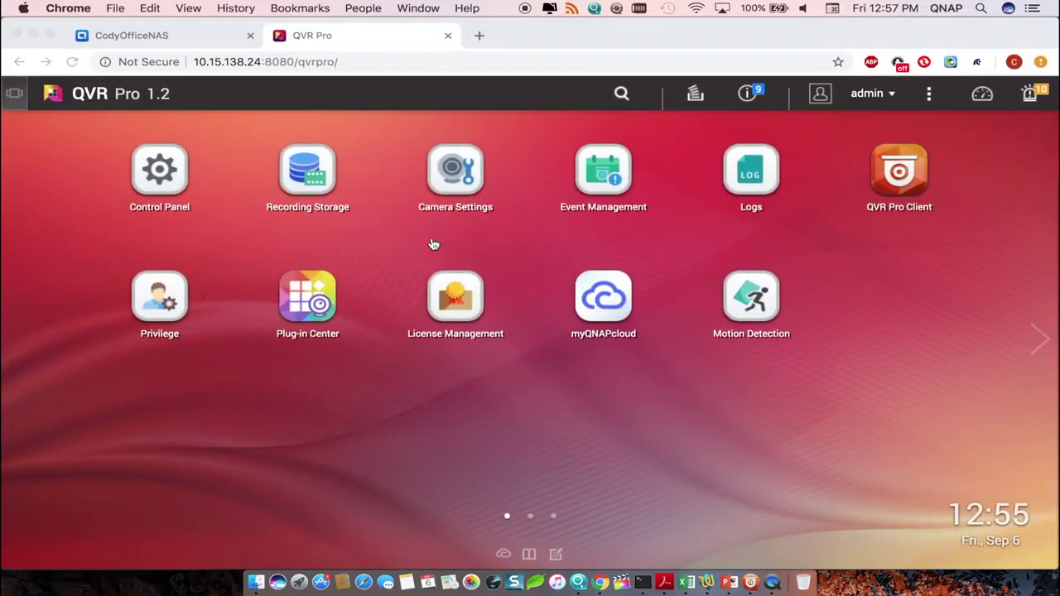
click(597, 171)
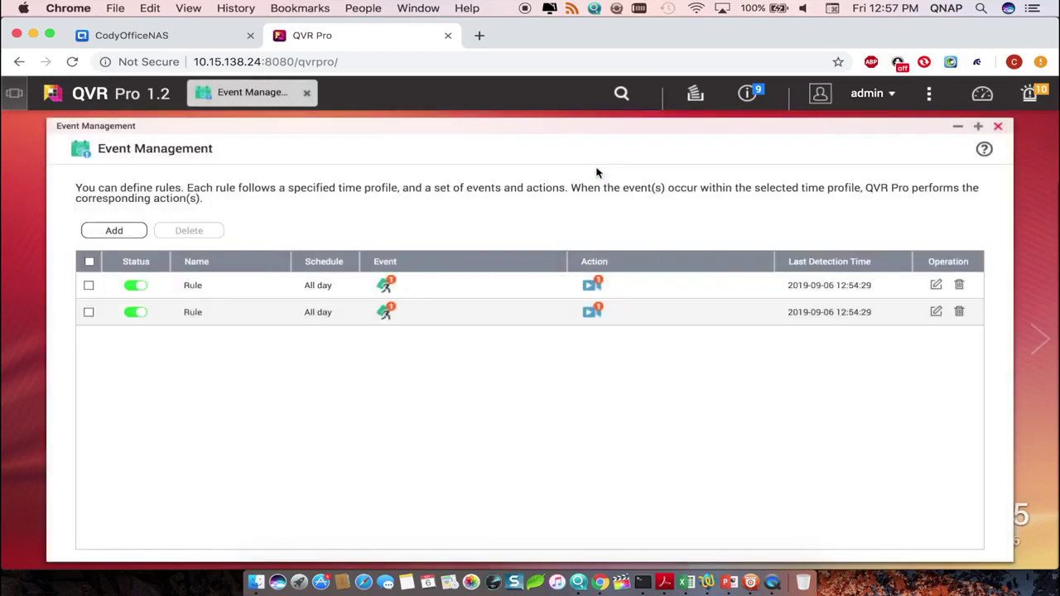